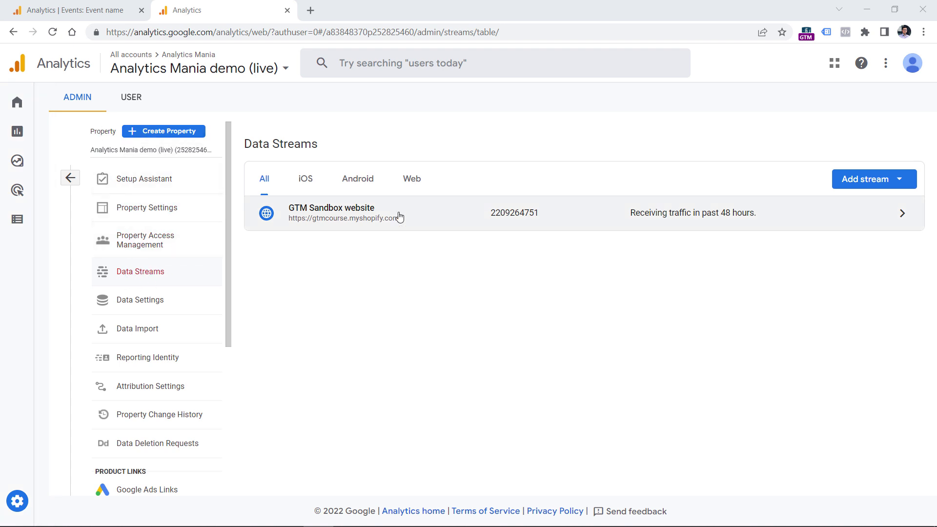
Step: Confirm the GTM Sandbox web stream's enhanced measurement tracks six events, including outbound clicks
{"action": "left_click", "coordinate": [433, 223]}
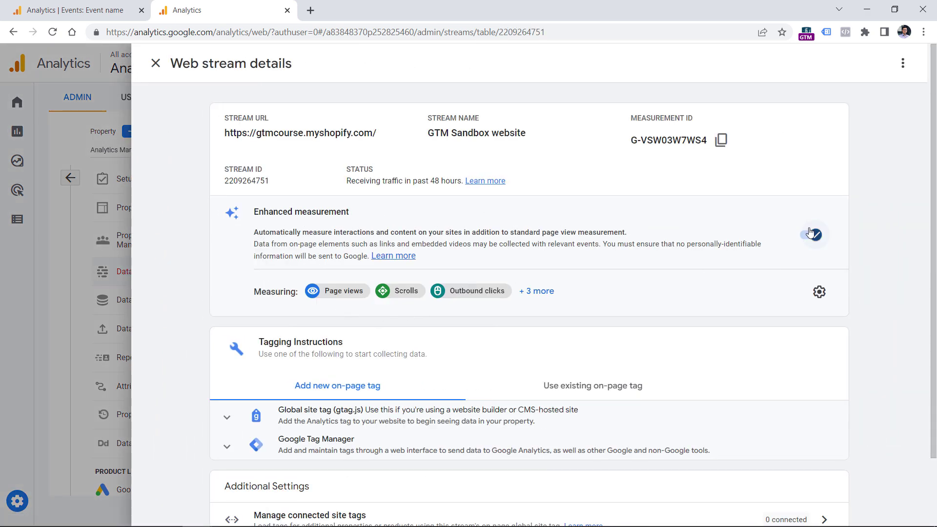
{"action": "left_click", "coordinate": [530, 292]}
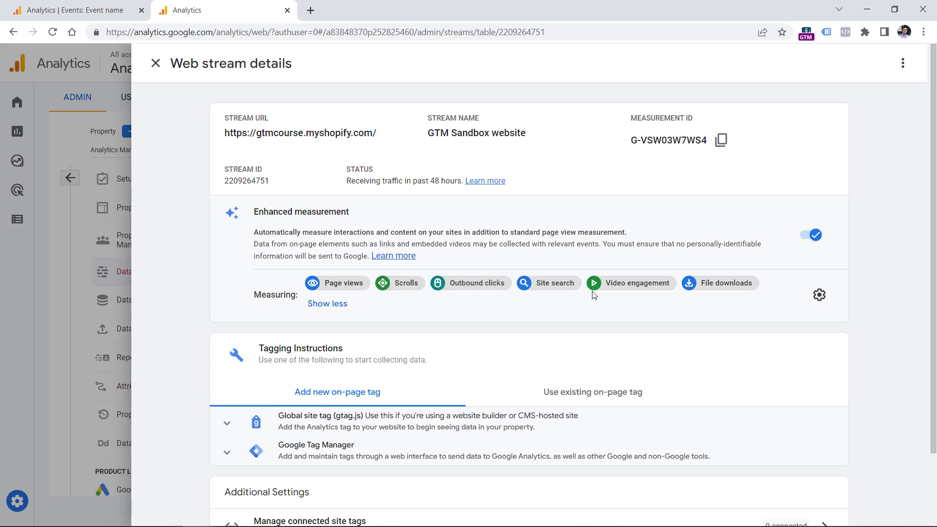
{"action": "left_click", "coordinate": [819, 295]}
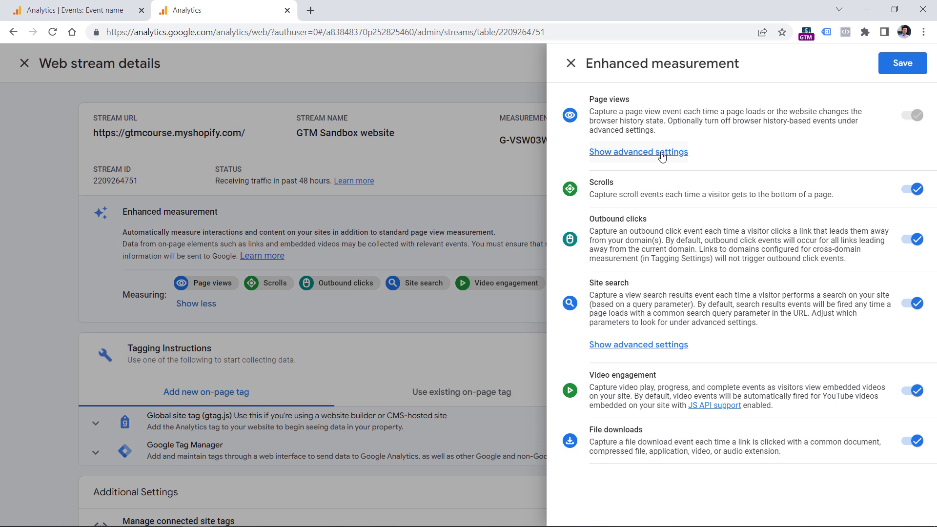
{"action": "left_click", "coordinate": [457, 142]}
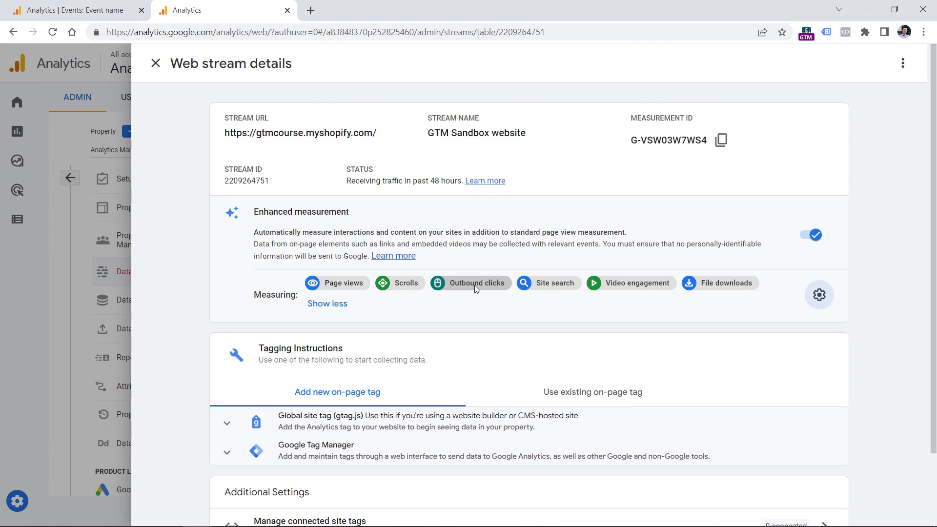
Step: Return from the web stream details to the Events report
{"action": "left_click", "coordinate": [81, 10]}
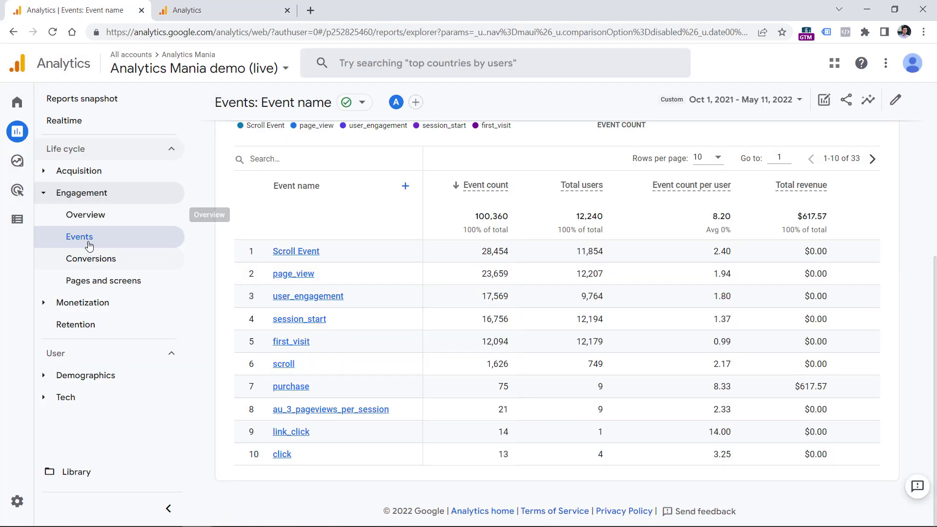
{"action": "mouse_move", "coordinate": [49, 139]}
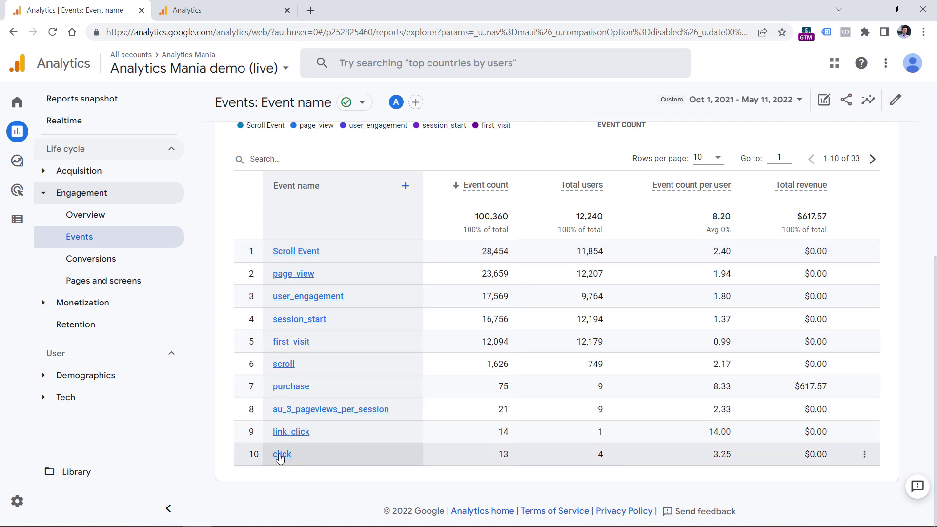
{"action": "left_click", "coordinate": [200, 2]}
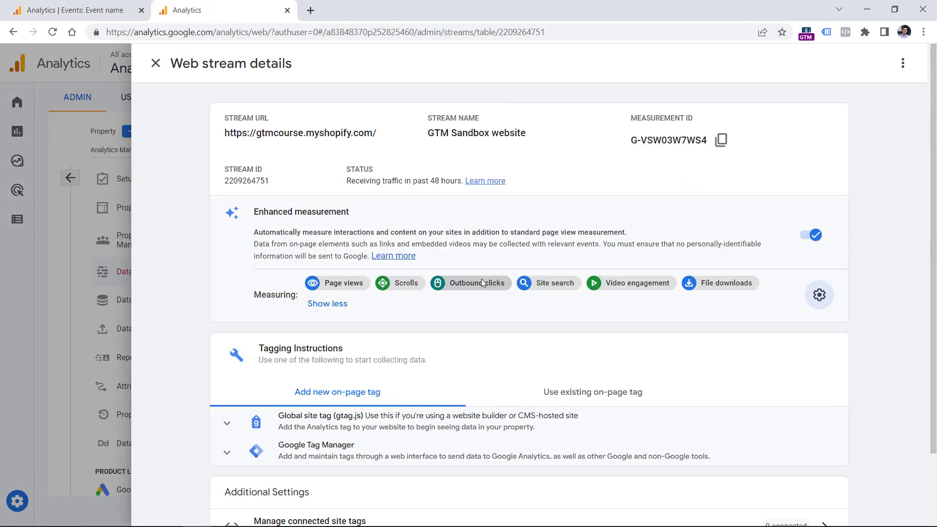
{"action": "key", "text": "ctrl+shift+Tab"}
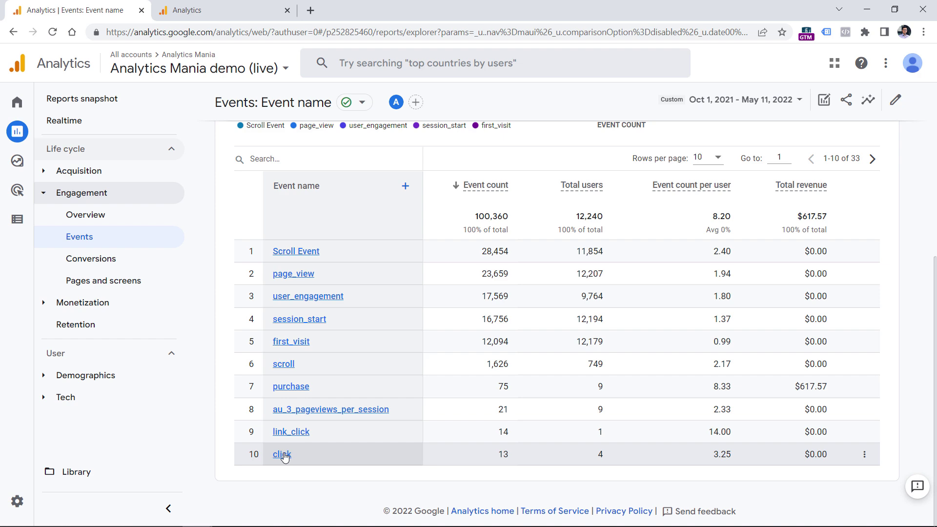
Step: Open the click event's detail report showing 13 events from 4 users
{"action": "left_click", "coordinate": [283, 458]}
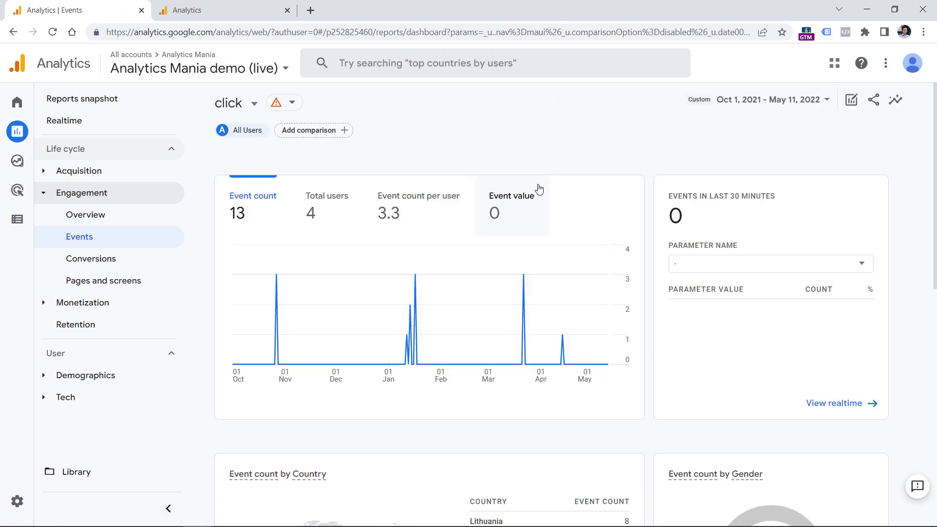
{"action": "scroll", "coordinate": [512, 244], "scroll_direction": "down", "scroll_amount": 8}
{"action": "scroll", "coordinate": [511, 244], "scroll_direction": "down", "scroll_amount": 2}
{"action": "scroll", "coordinate": [540, 266], "scroll_direction": "up", "scroll_amount": 8}
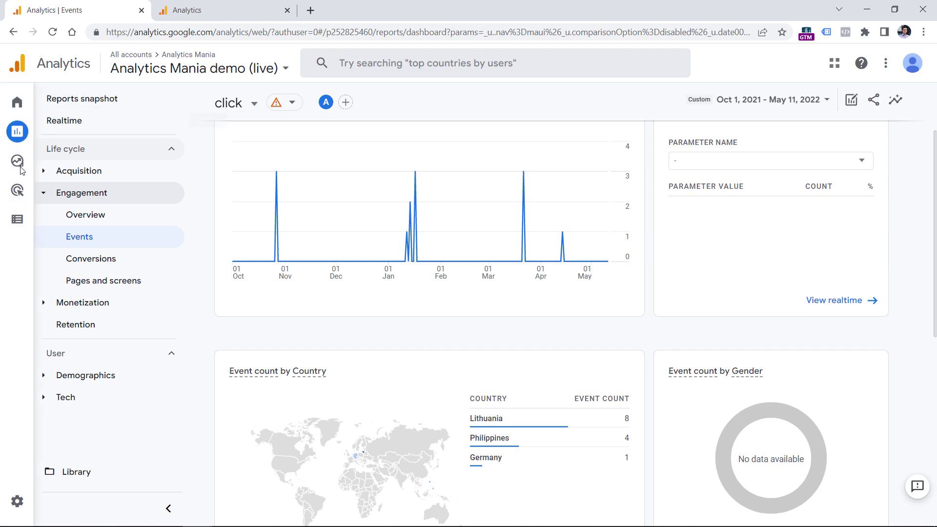
Step: Start a new blank exploration from the Explorations page
{"action": "mouse_move", "coordinate": [21, 160]}
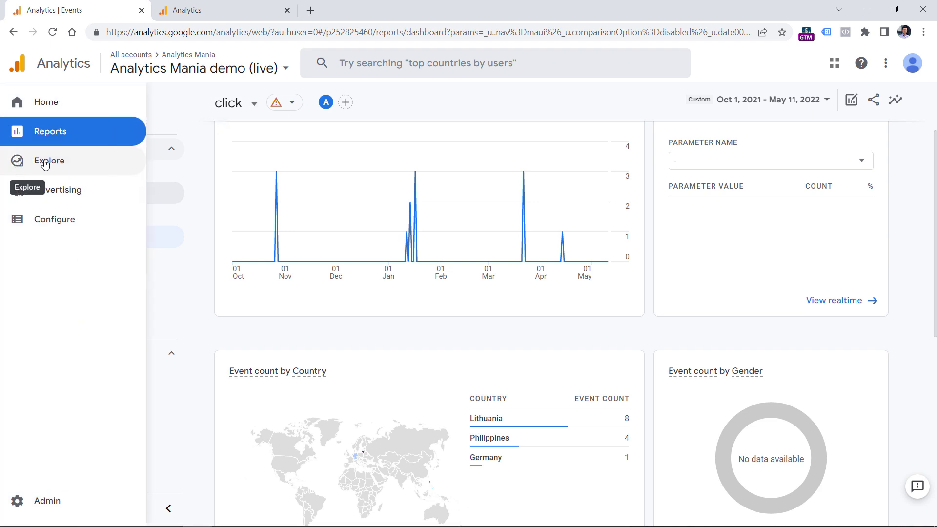
{"action": "left_click", "coordinate": [49, 165]}
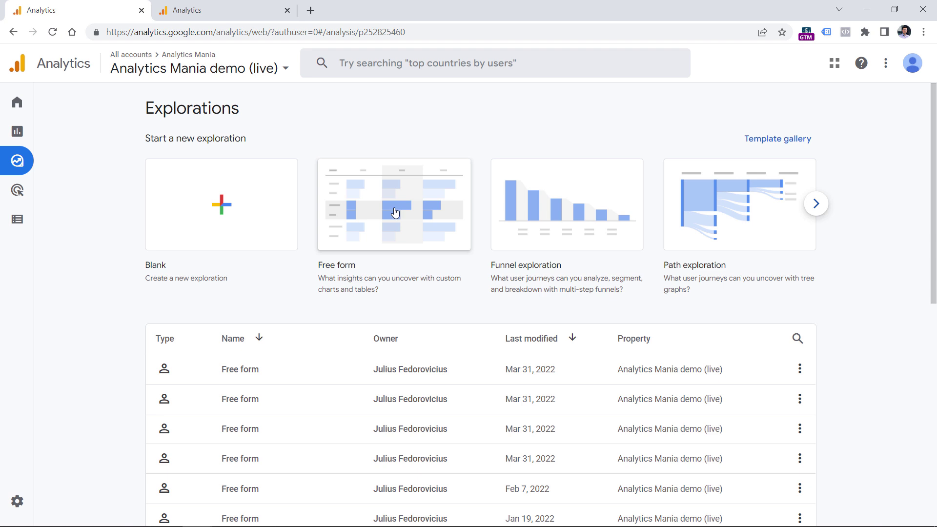
{"action": "left_click", "coordinate": [220, 206]}
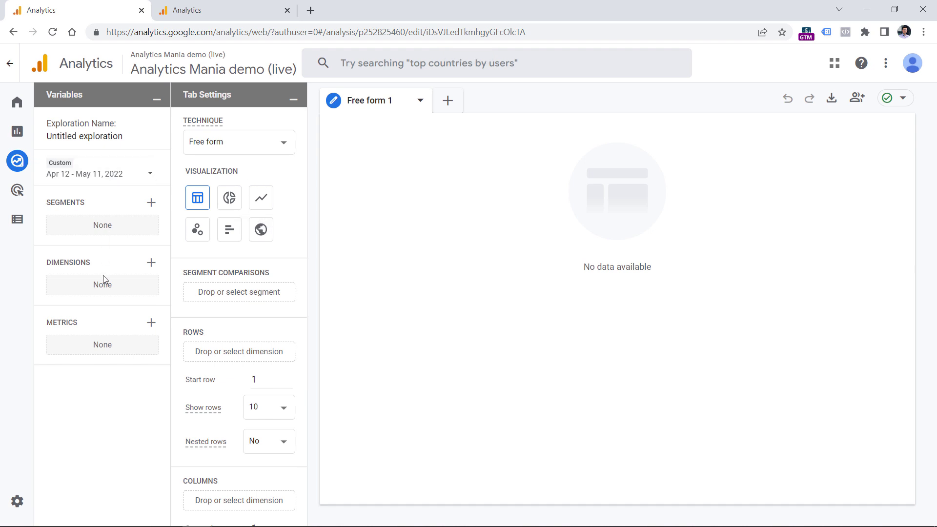
Step: Import Event name and Link URL as exploration dimensions
{"action": "left_click", "coordinate": [151, 264]}
{"action": "left_click", "coordinate": [417, 67]}
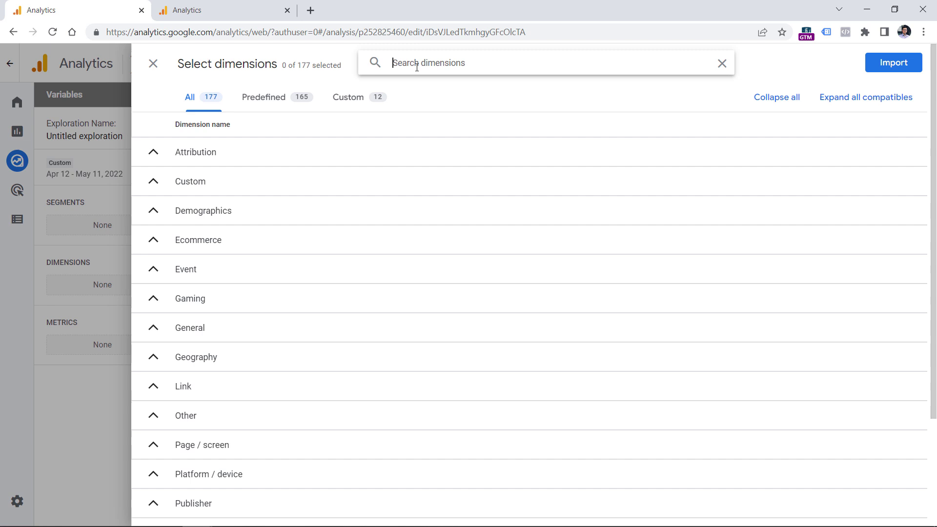
{"action": "type", "text": "vent"}
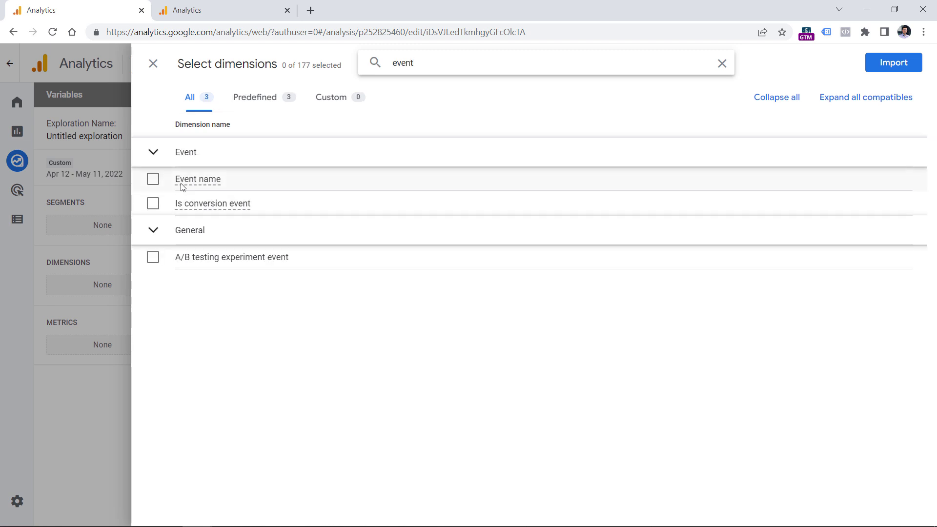
{"action": "left_click", "coordinate": [152, 179]}
{"action": "double_click", "coordinate": [403, 63]}
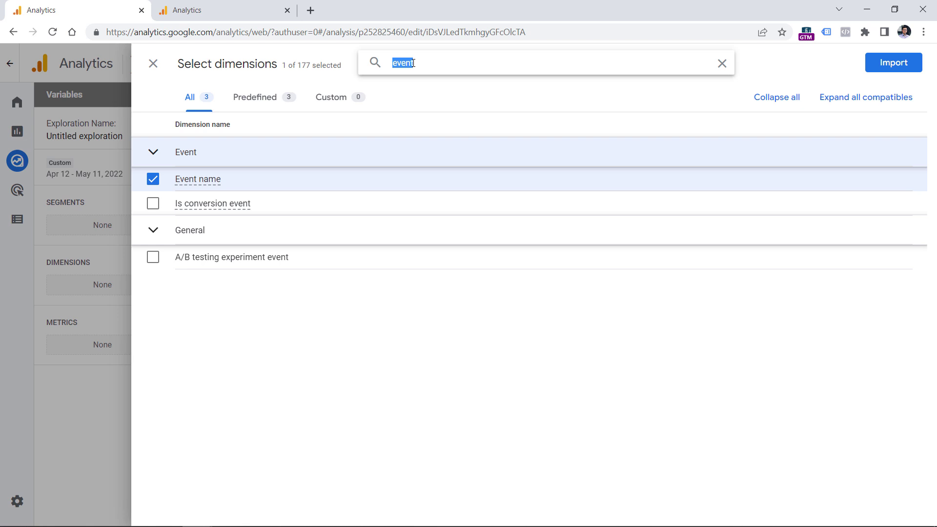
{"action": "type", "text": "link"}
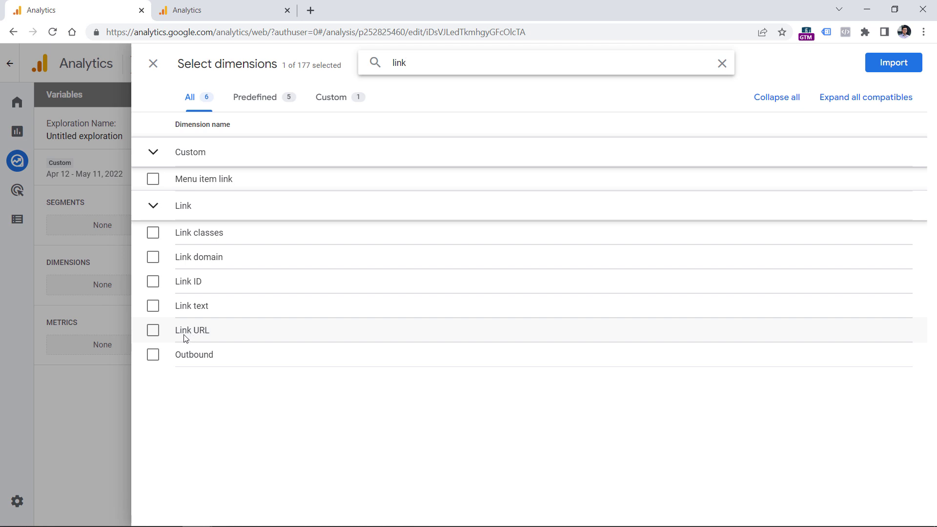
{"action": "left_click", "coordinate": [158, 334]}
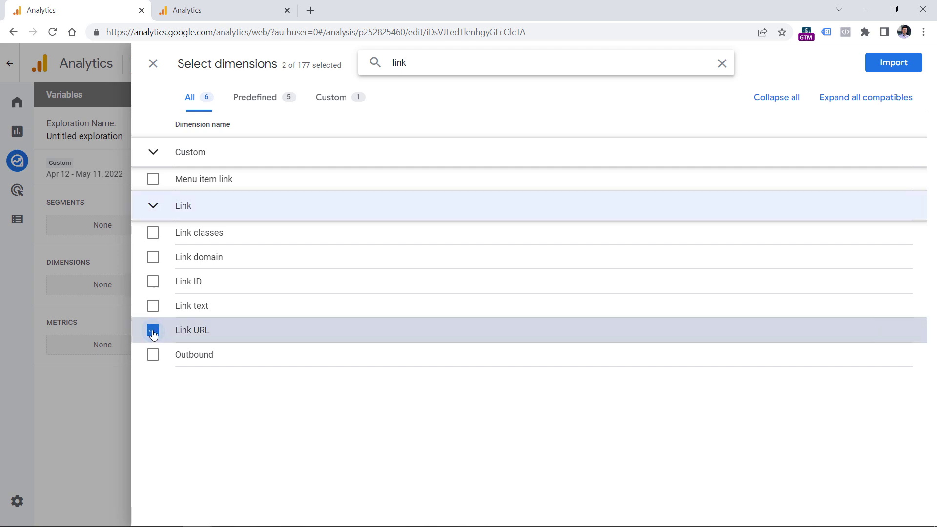
{"action": "left_click", "coordinate": [894, 67]}
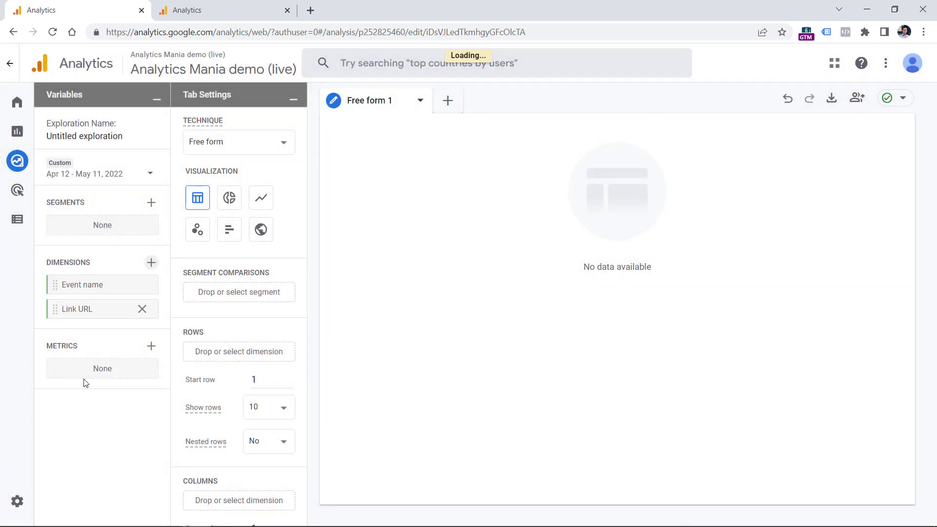
Step: Import Event count and Total users as exploration metrics
{"action": "left_click", "coordinate": [151, 346]}
{"action": "type", "text": "event"}
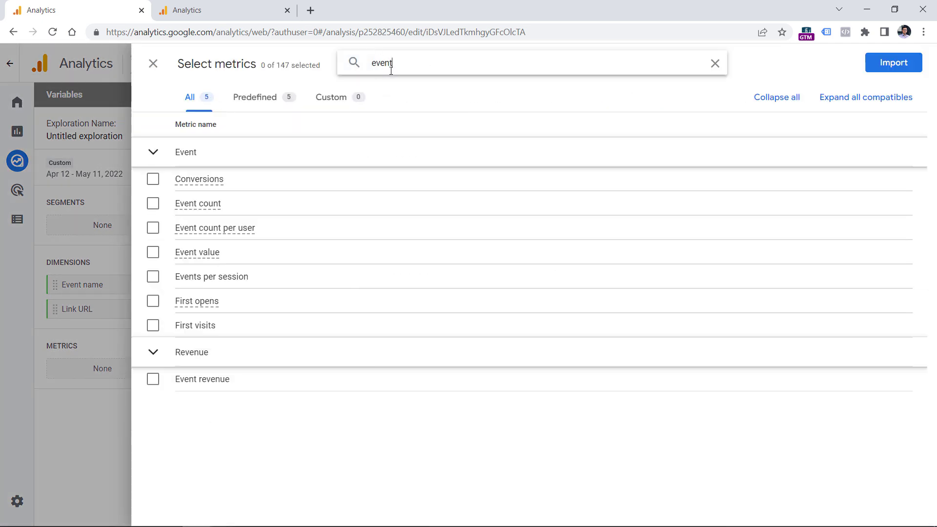
{"action": "left_click", "coordinate": [205, 198]}
{"action": "double_click", "coordinate": [399, 67]}
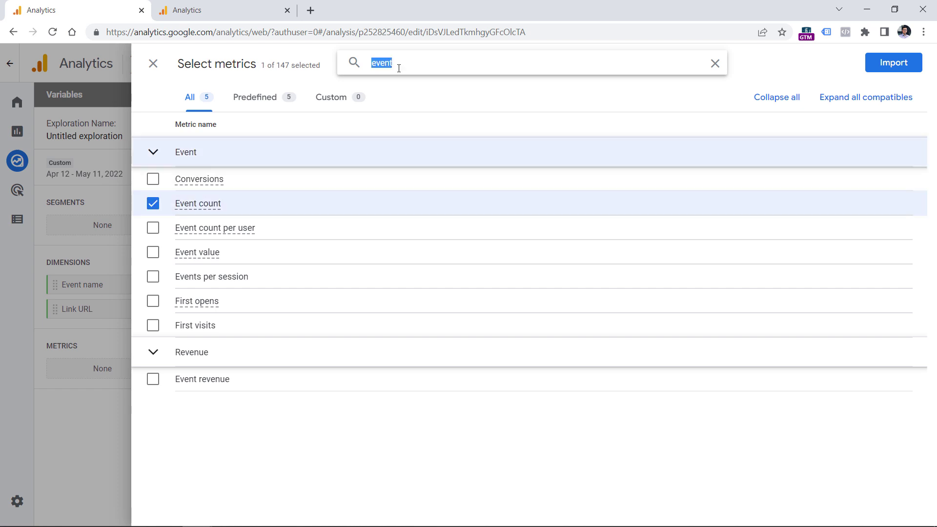
{"action": "type", "text": "total"}
{"action": "left_click", "coordinate": [153, 257]}
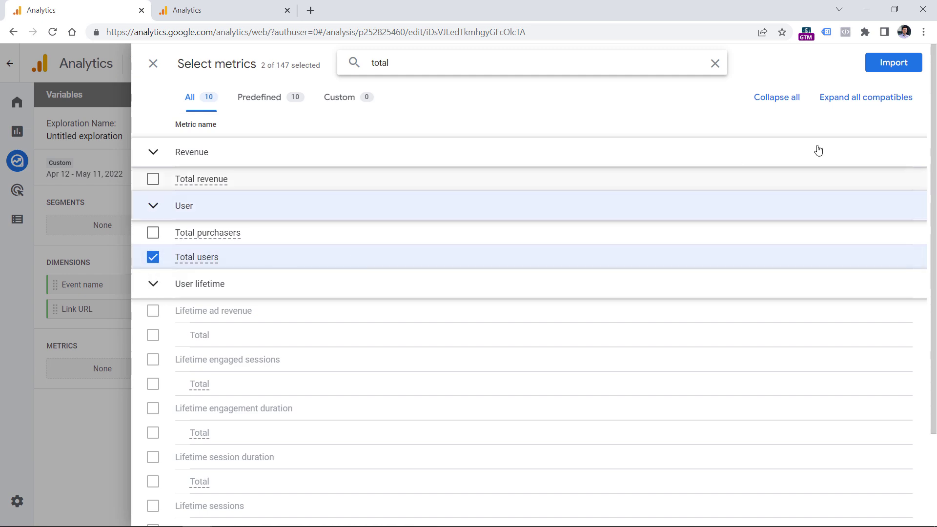
{"action": "left_click", "coordinate": [894, 64]}
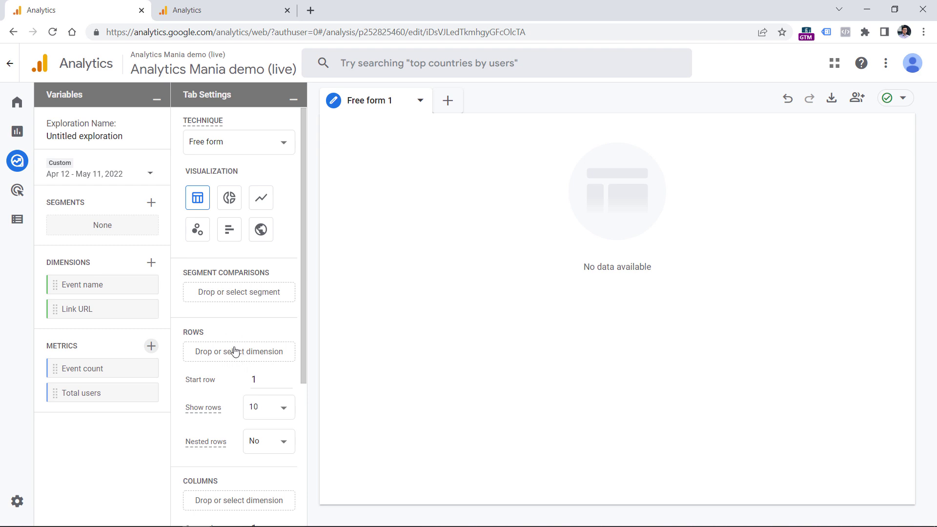
Step: Place Link URL in Rows and Event count and Total users in Values (39,350 events, 4,738 users)
{"action": "mouse_move", "coordinate": [96, 319]}
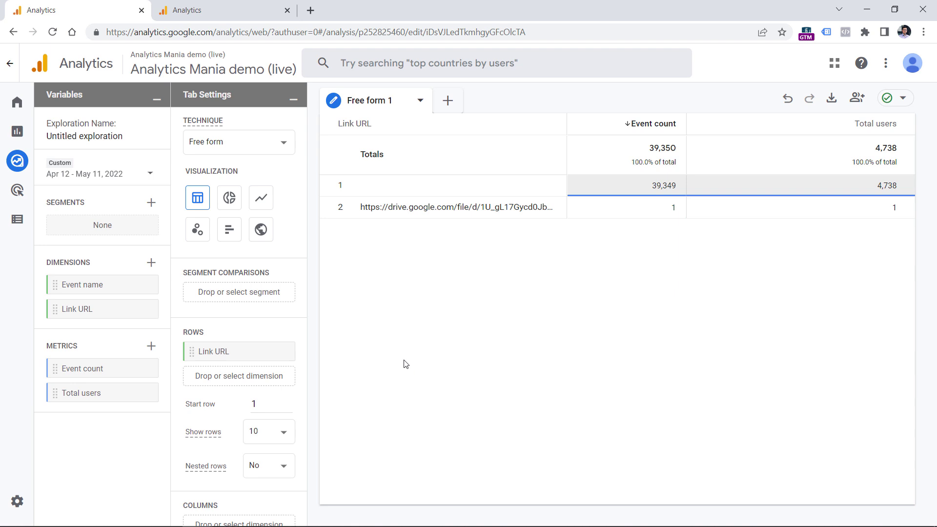
{"action": "left_click", "coordinate": [395, 192]}
{"action": "scroll", "coordinate": [267, 301], "scroll_direction": "down", "scroll_amount": 6}
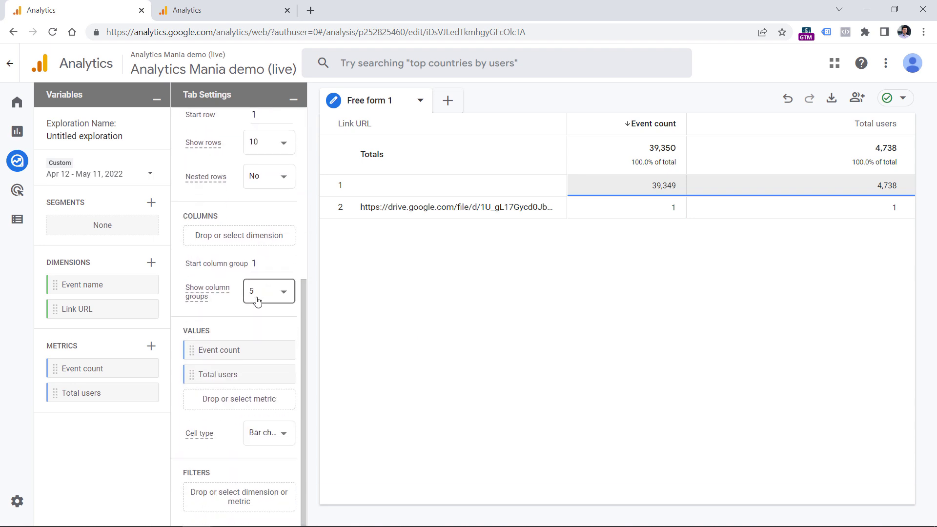
Step: Add a filter where Event name exactly matches 'click', leaving one Link URL row
{"action": "left_click", "coordinate": [236, 498]}
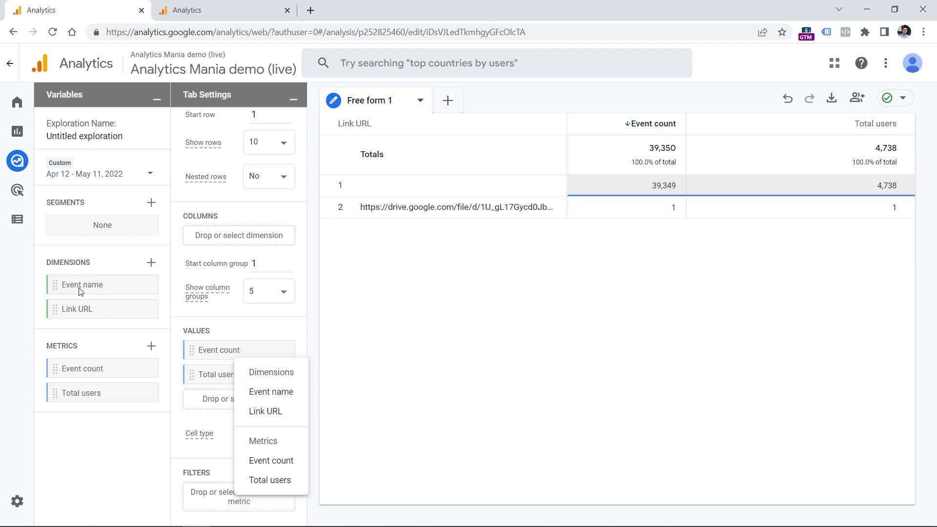
{"action": "left_click", "coordinate": [276, 396]}
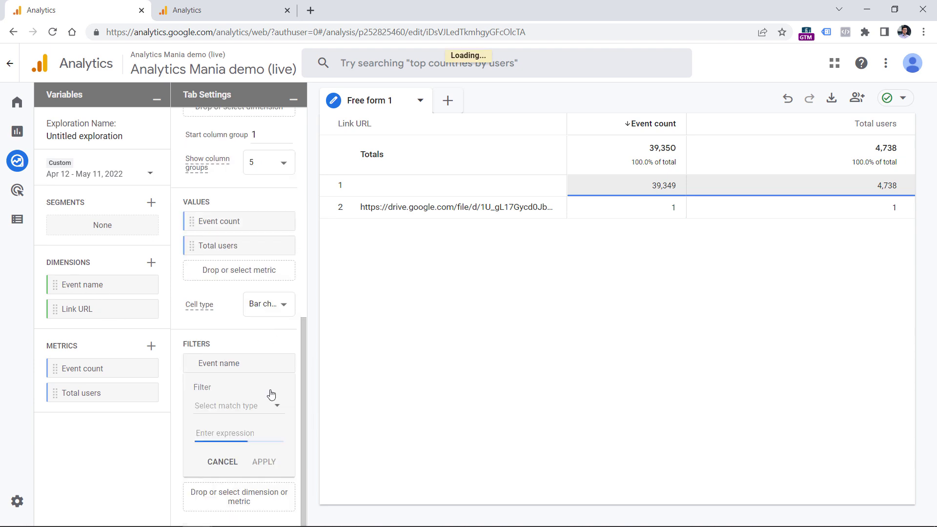
{"action": "left_click", "coordinate": [227, 410]}
{"action": "left_click", "coordinate": [227, 379]}
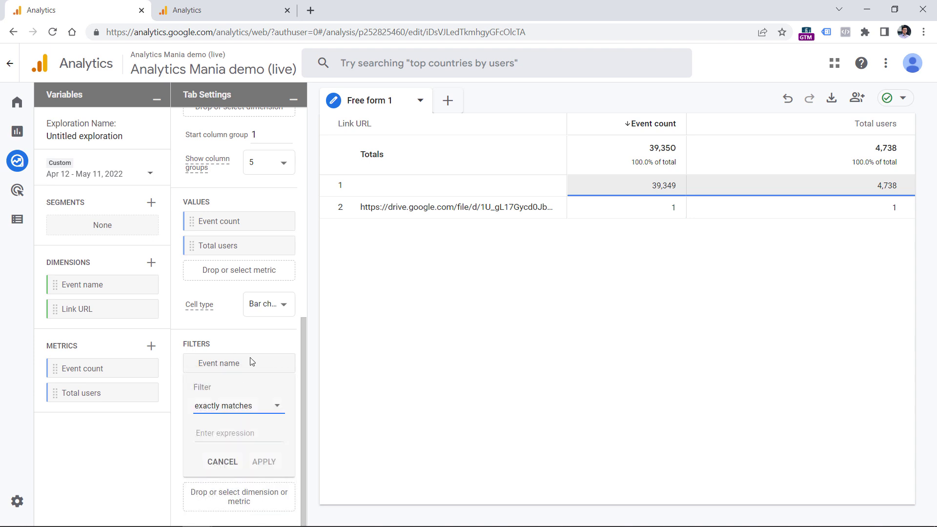
{"action": "left_click", "coordinate": [236, 440]}
{"action": "type", "text": "click"}
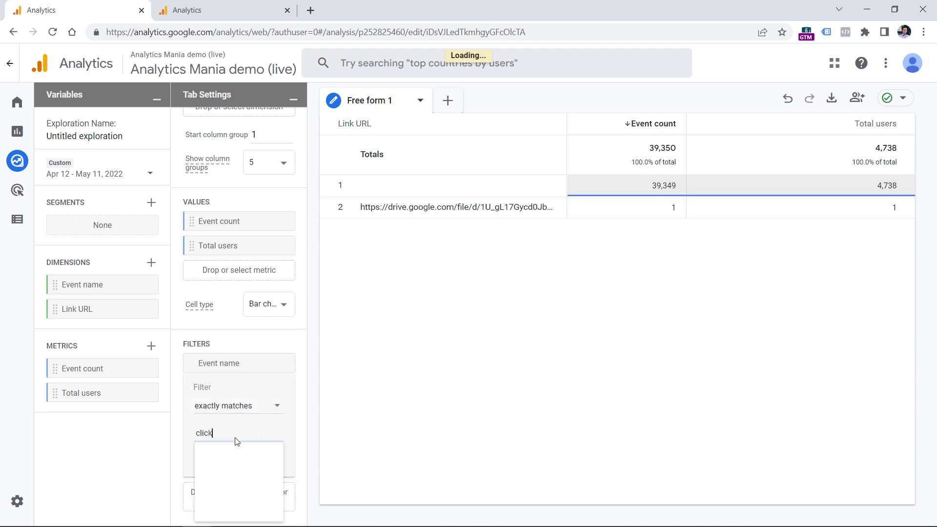
{"action": "left_click", "coordinate": [264, 462]}
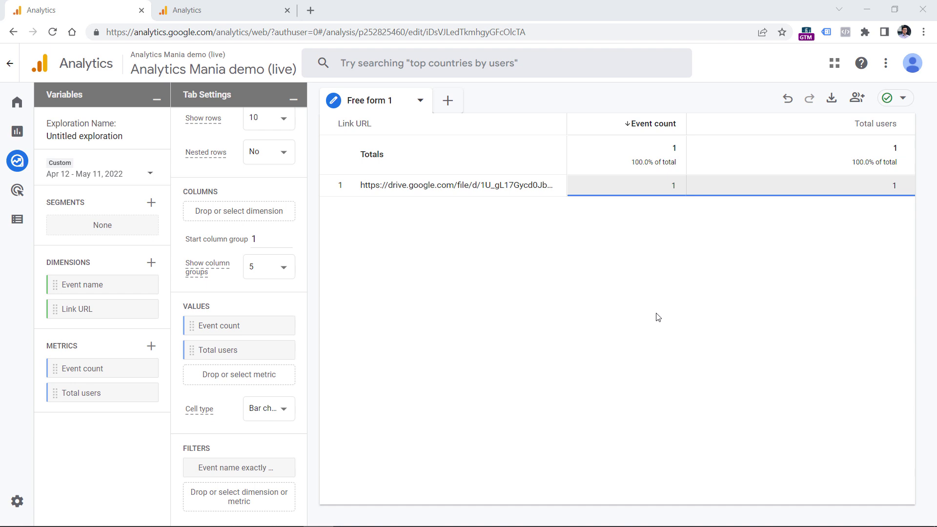
Step: Set the date range to Feb 1 – May 11, 2022, leaving the row count unchanged
{"action": "left_click", "coordinate": [128, 174]}
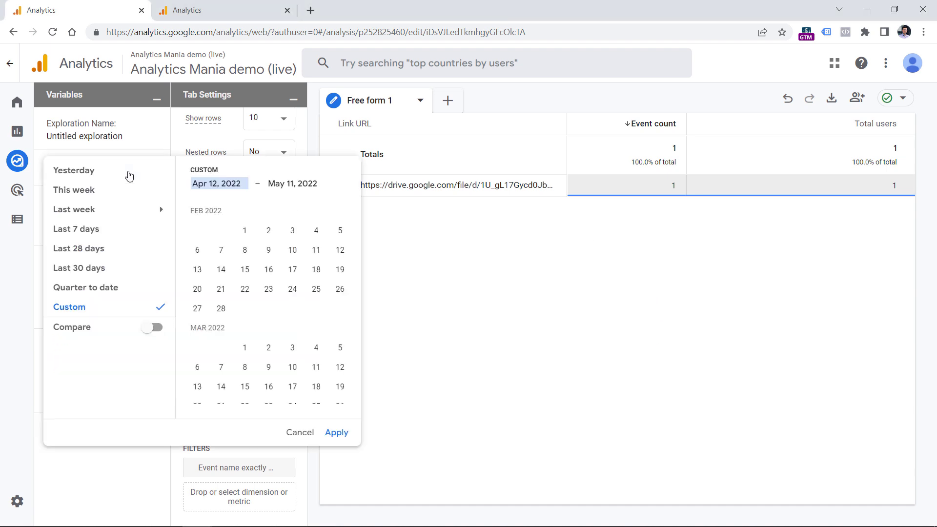
{"action": "left_click", "coordinate": [244, 251]}
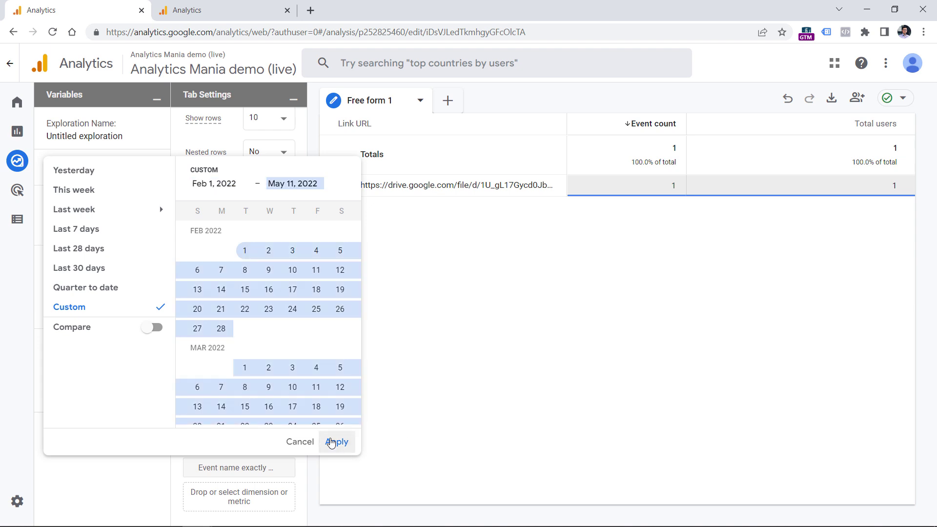
{"action": "left_click", "coordinate": [331, 442]}
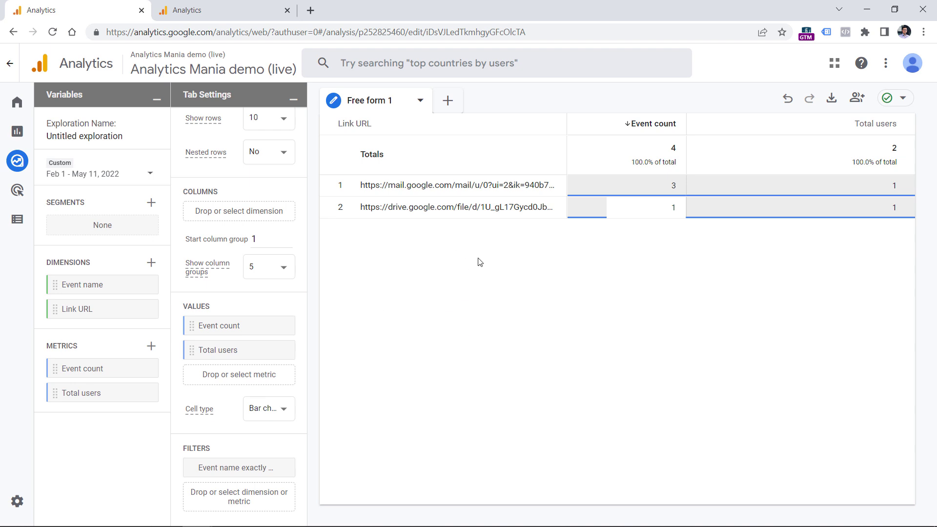
{"action": "scroll", "coordinate": [291, 205], "scroll_direction": "up", "scroll_amount": 4}
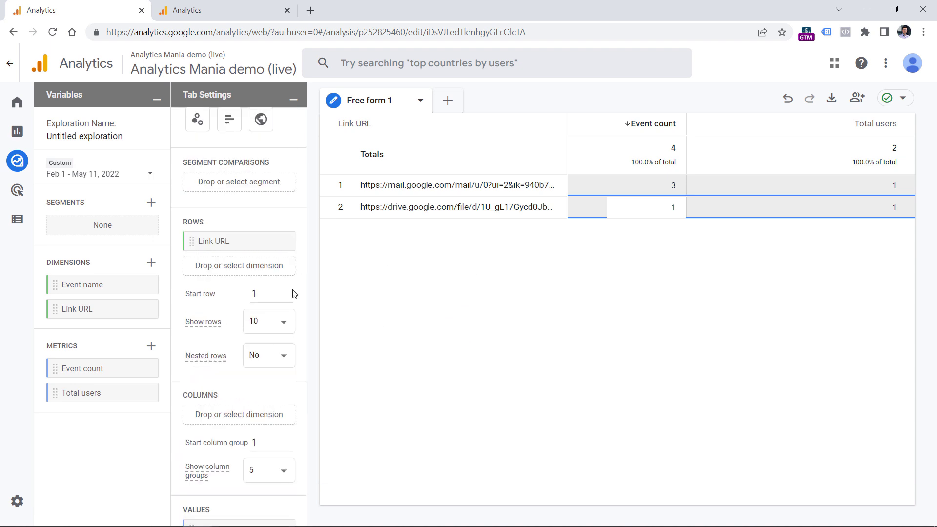
{"action": "left_click", "coordinate": [283, 322]}
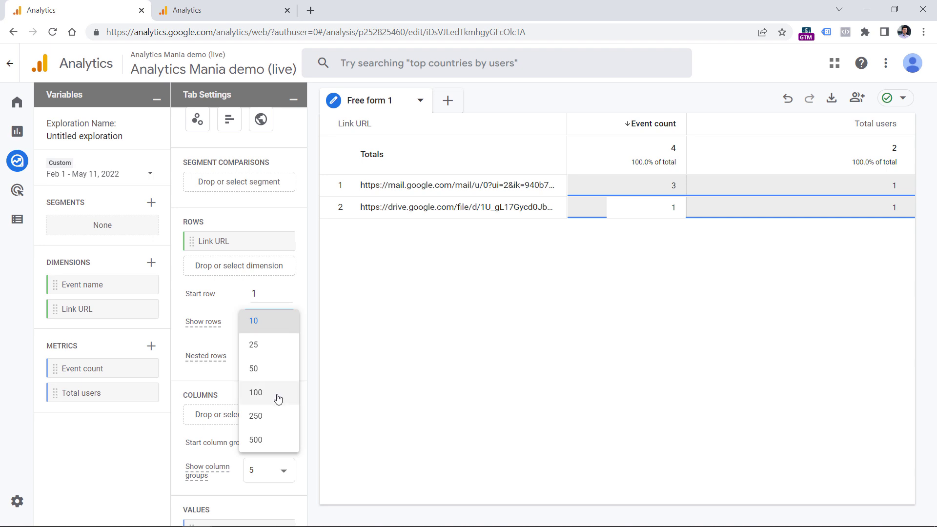
{"action": "left_click", "coordinate": [366, 367]}
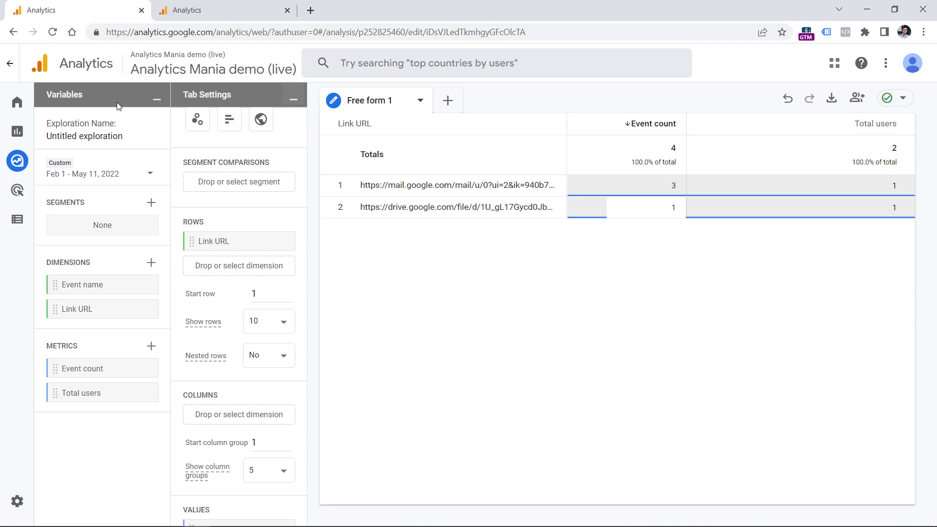
Step: Collapse the Variables and Tab Settings panels so the Link URL table spans the workspace
{"action": "left_click", "coordinate": [158, 101]}
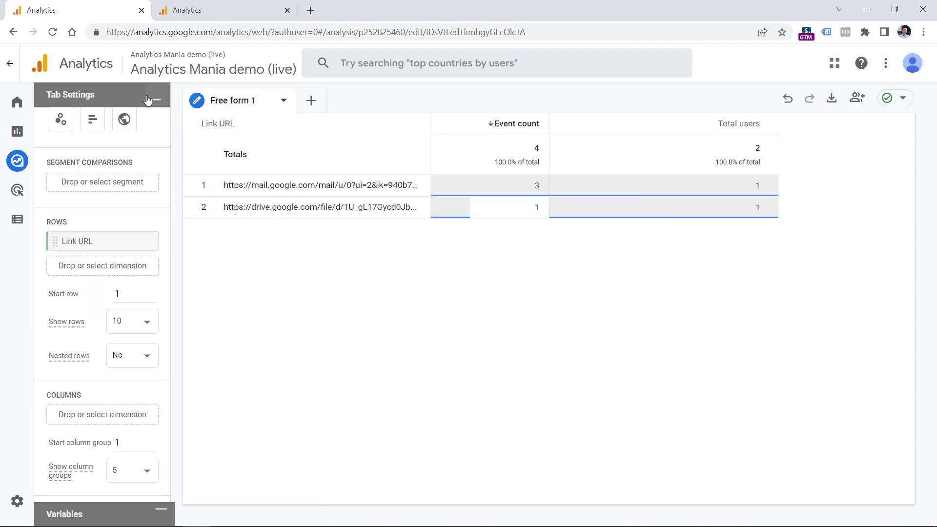
{"action": "left_click", "coordinate": [157, 99]}
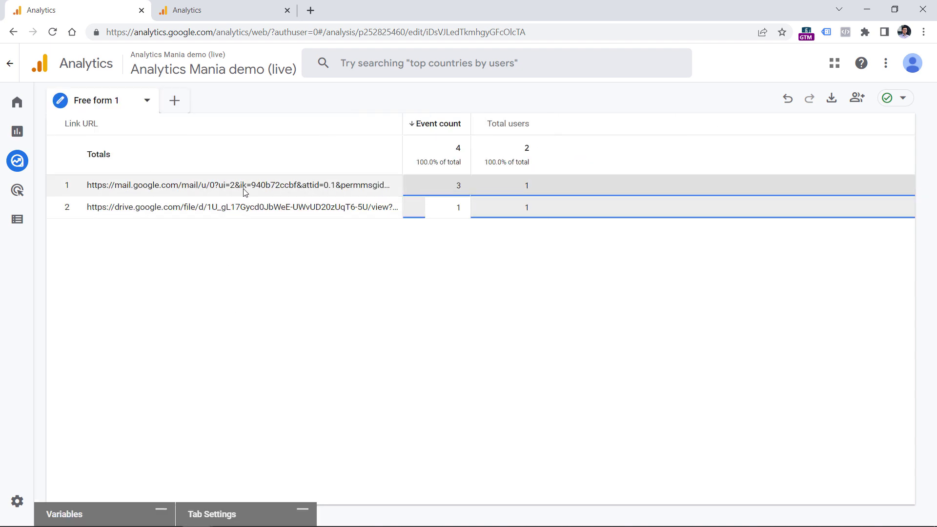